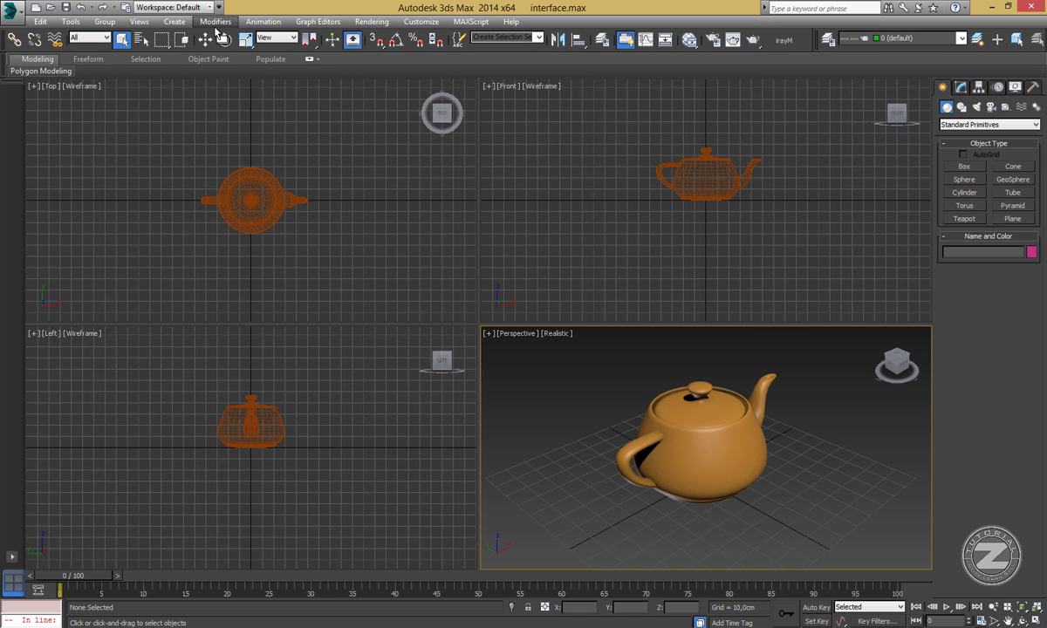
- Review the application's file commands, including the Import and Export options
left_click(13, 11)
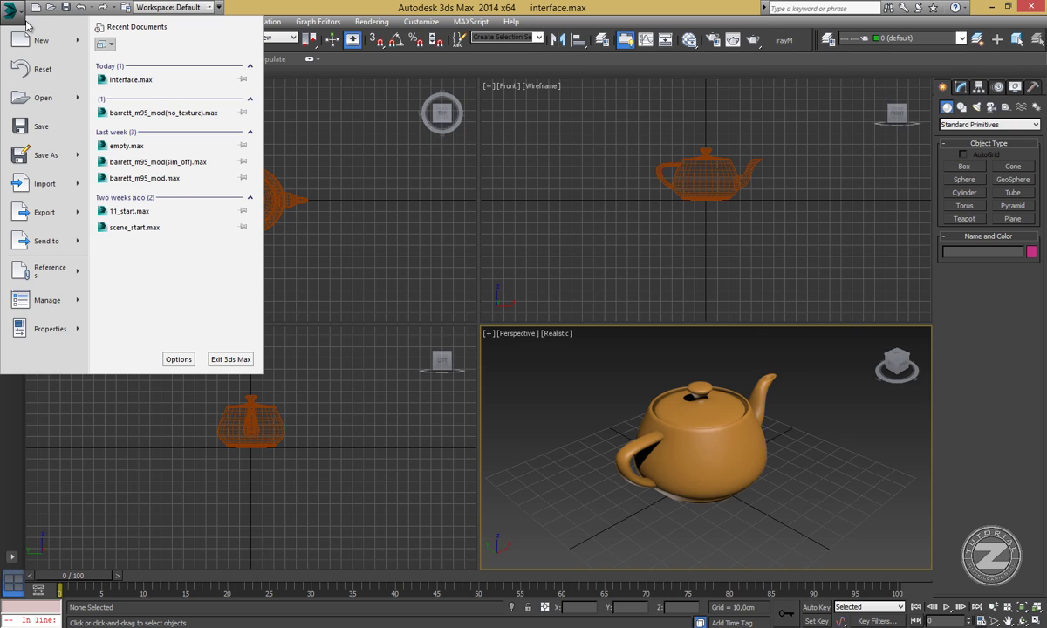
mouse_move(32, 42)
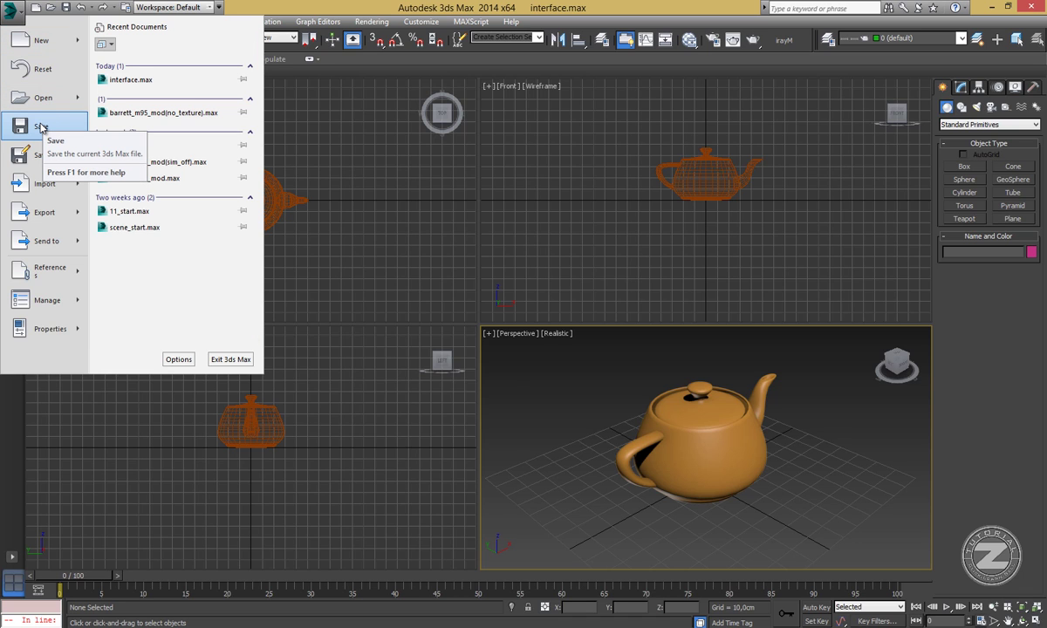
mouse_move(39, 187)
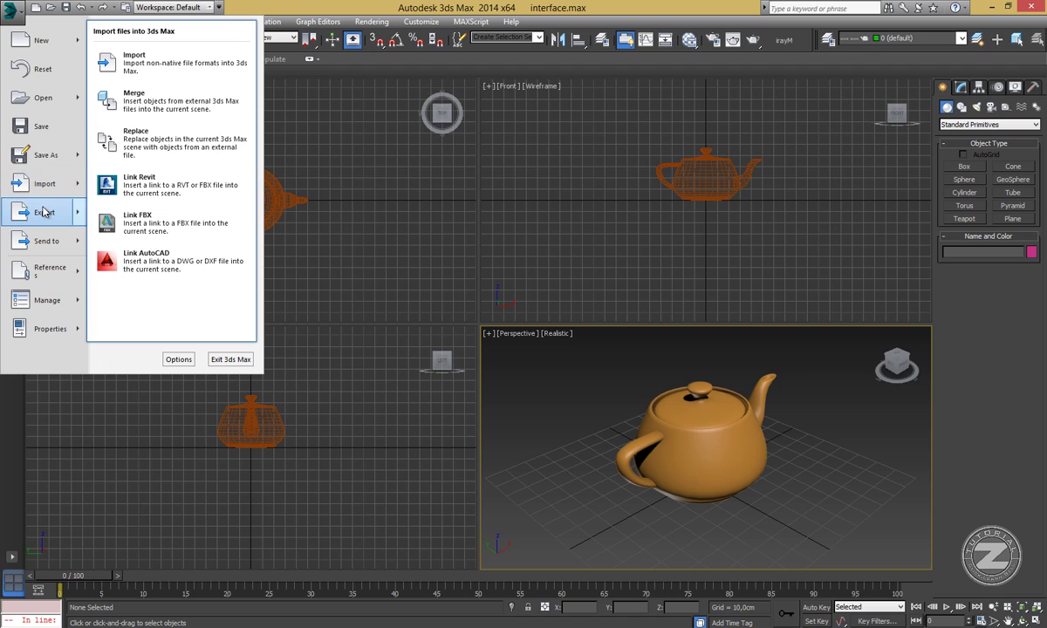
mouse_move(44, 212)
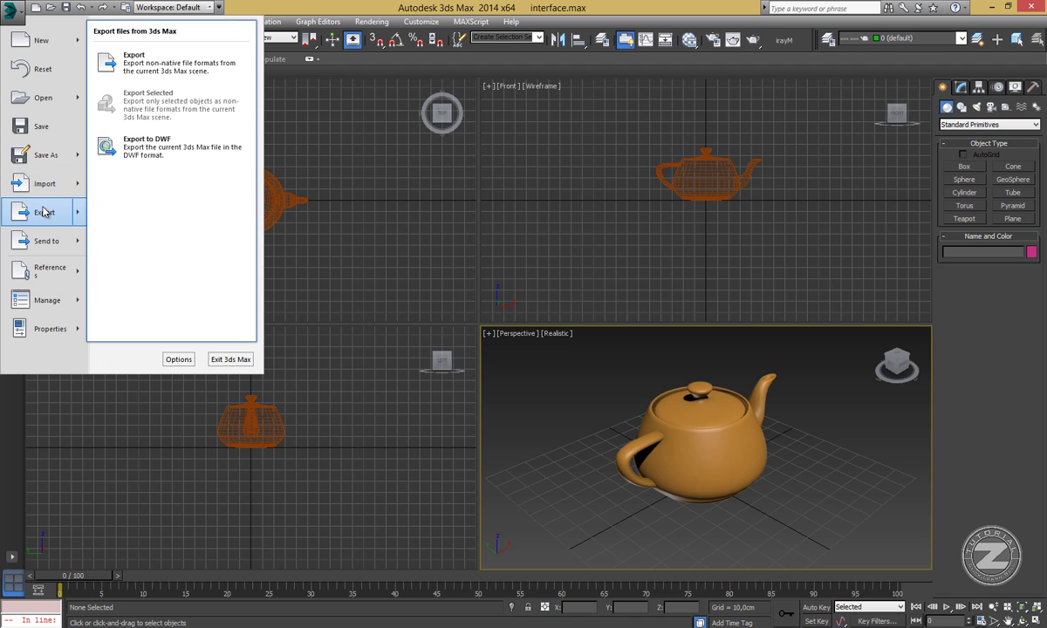
left_click(523, 9)
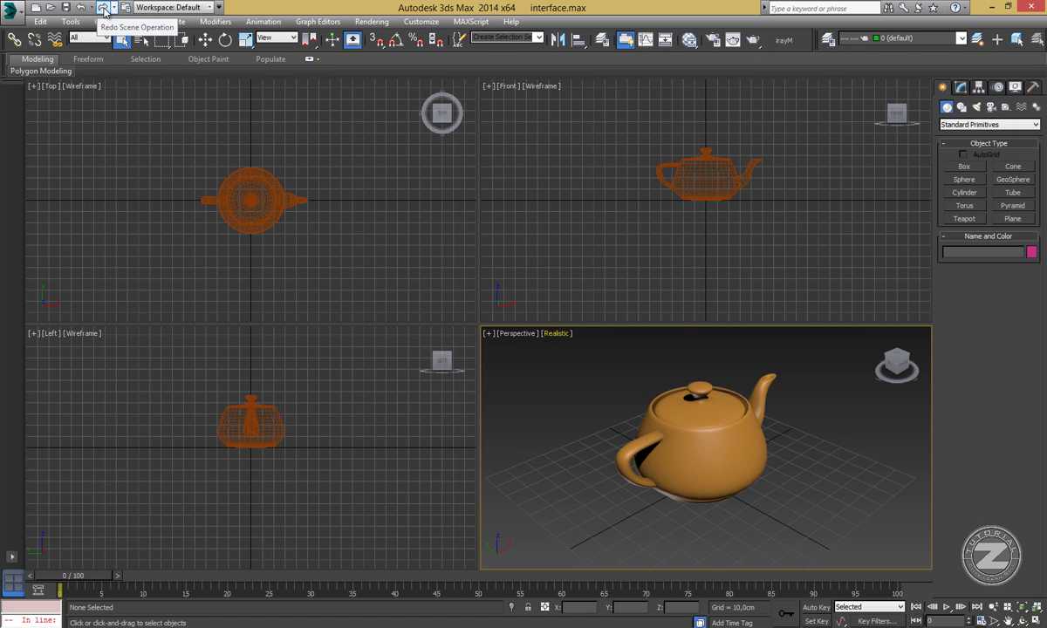
- Examine the available Group, Views, Create, Modifiers and Graph Editors commands, including the Extended Primitives
left_click(40, 25)
left_click(39, 25)
left_click(40, 20)
left_click(40, 21)
left_click(103, 21)
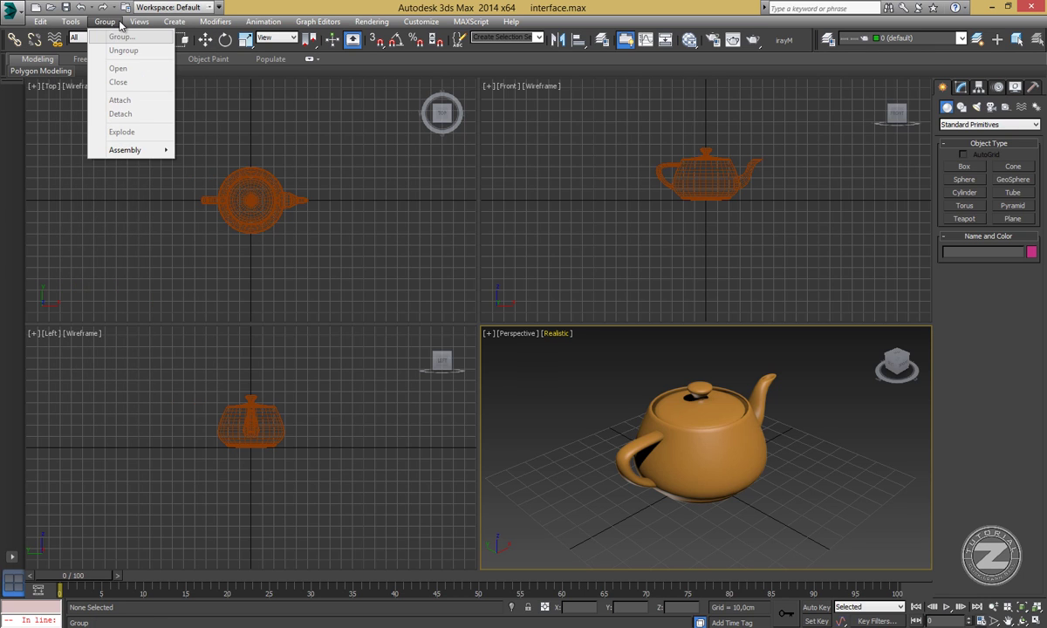
mouse_move(132, 25)
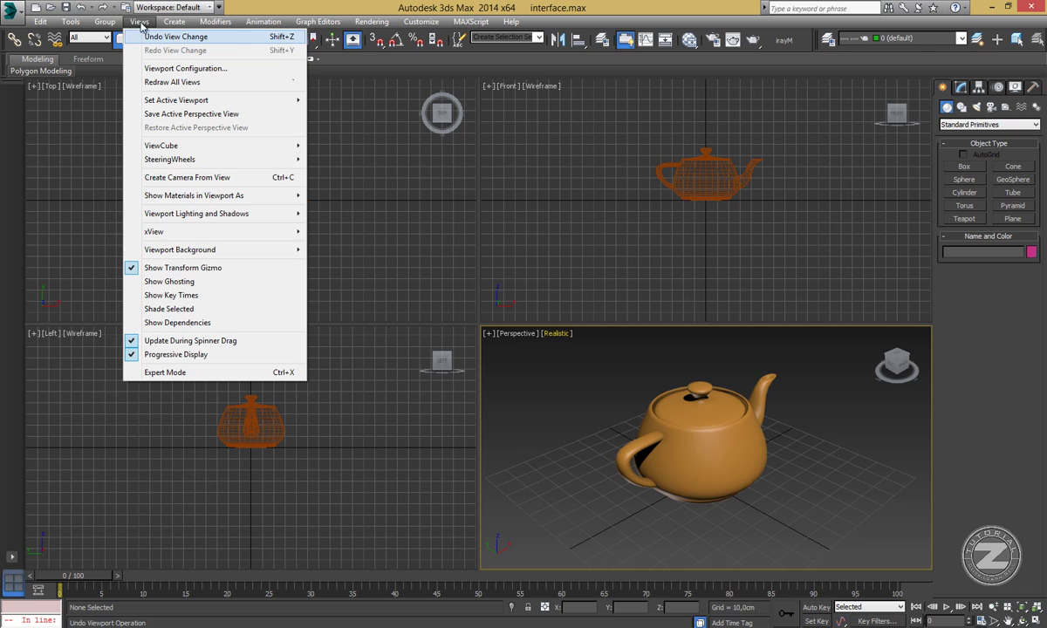
left_click(210, 19)
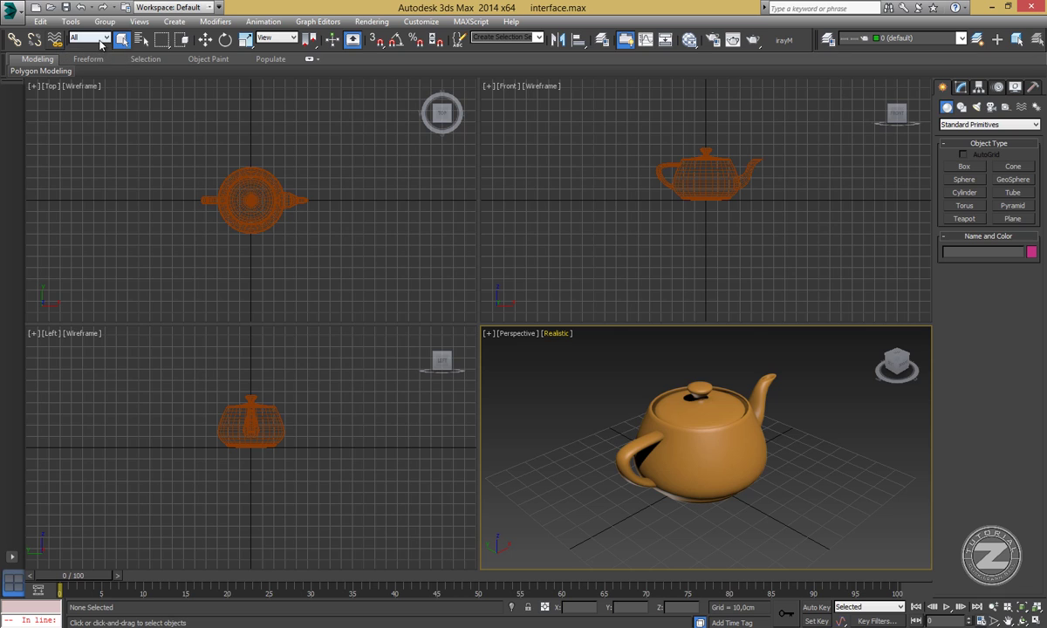
left_click(175, 23)
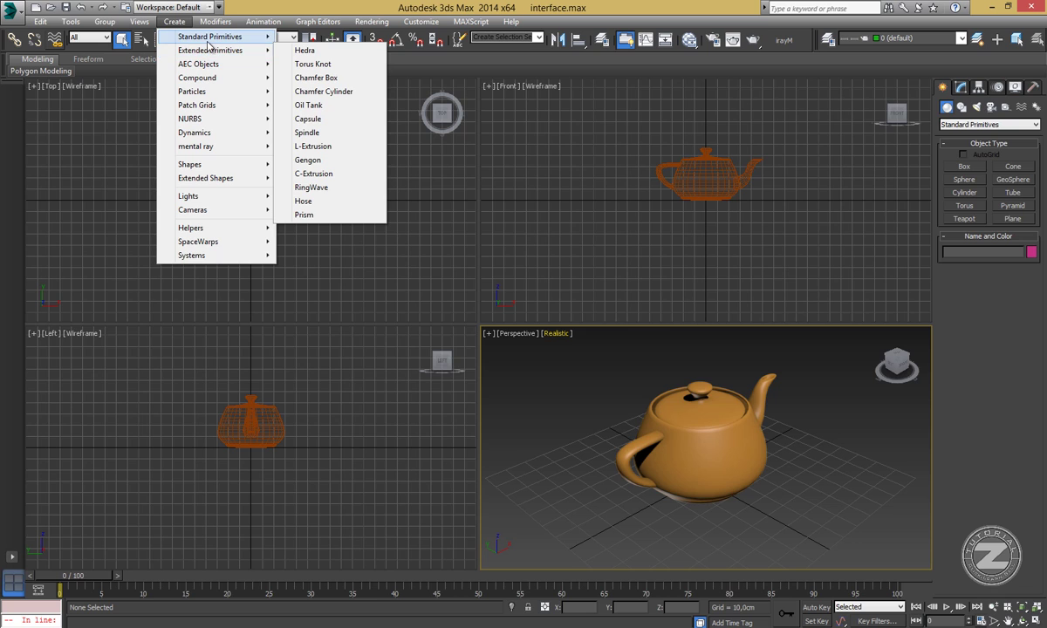
mouse_move(207, 54)
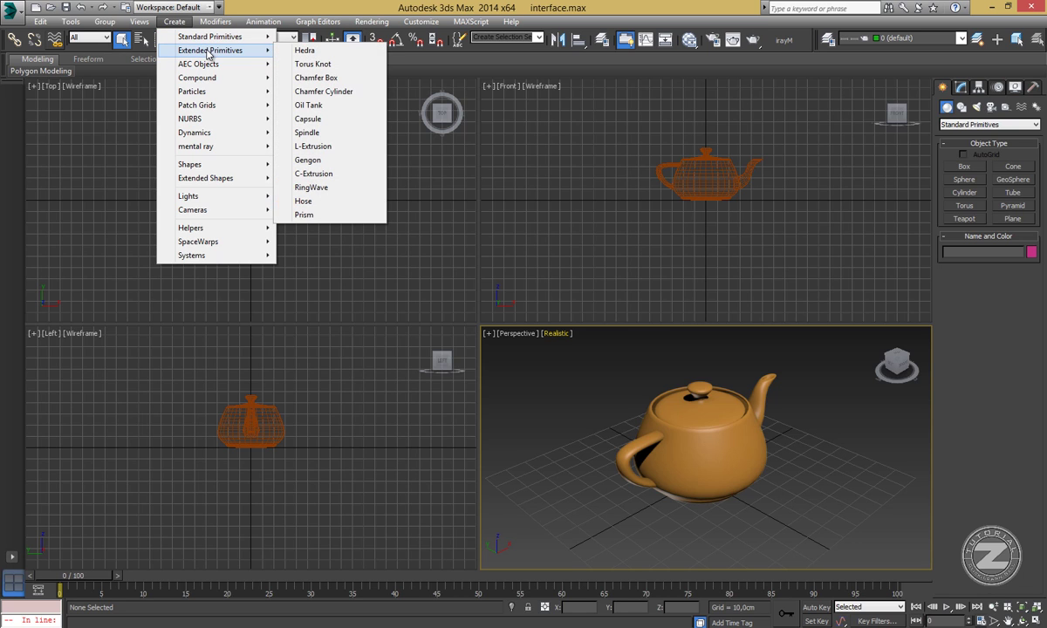
mouse_move(214, 24)
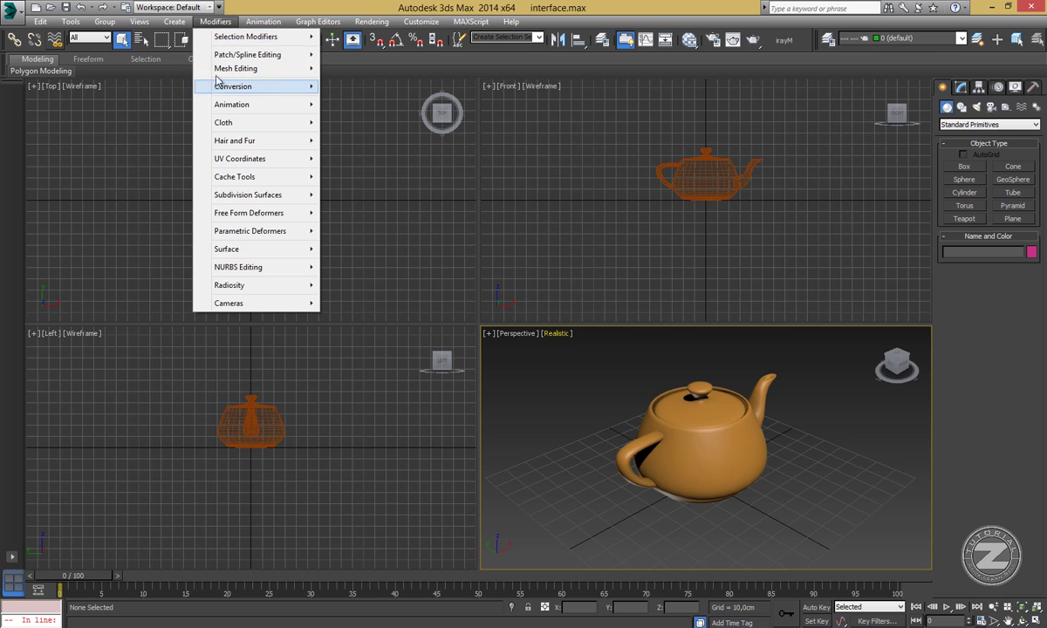
mouse_move(250, 24)
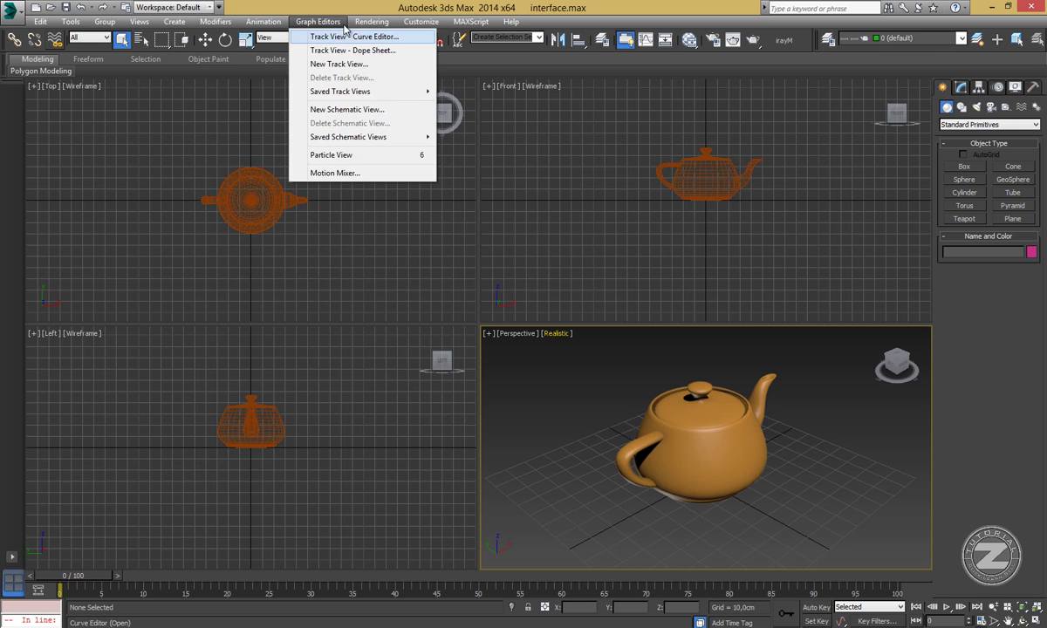
left_click(373, 24)
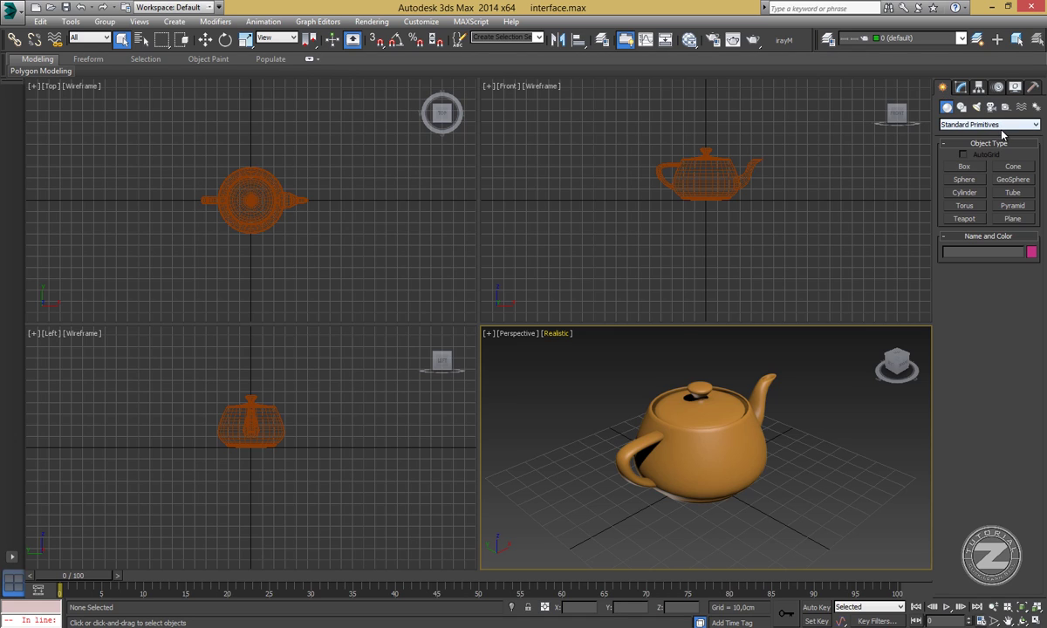
- Browse the object creation categories for shapes, lights and cameras
left_click(962, 107)
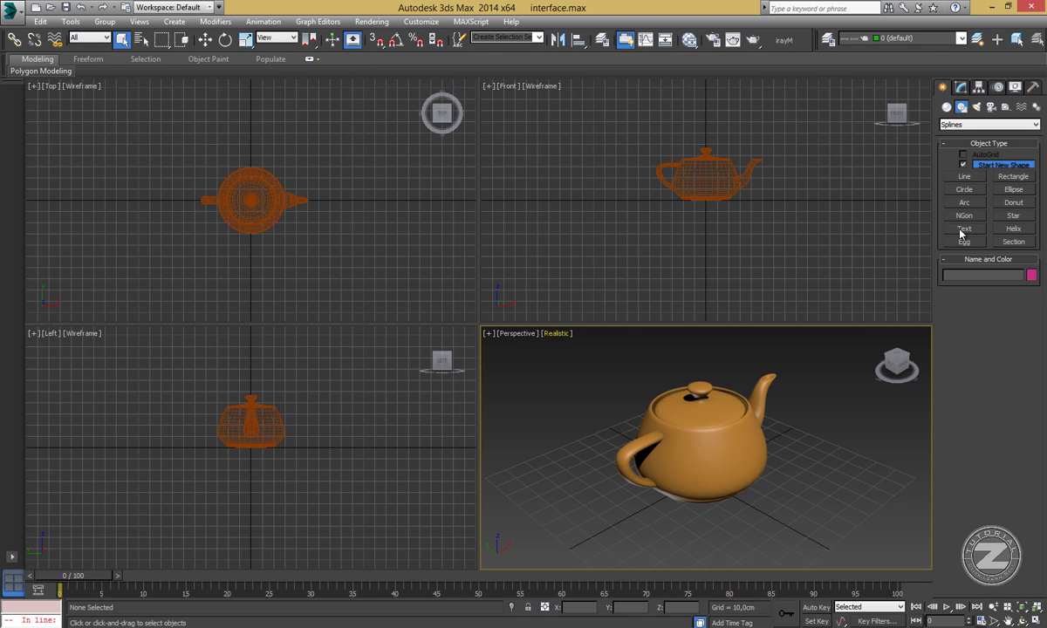
left_click(977, 107)
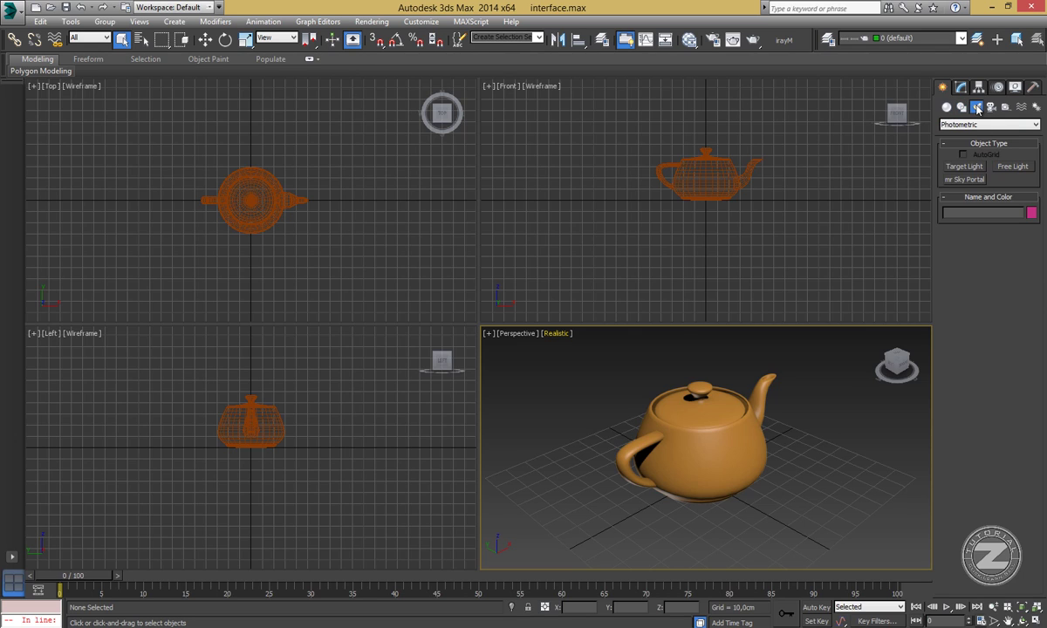
left_click(991, 107)
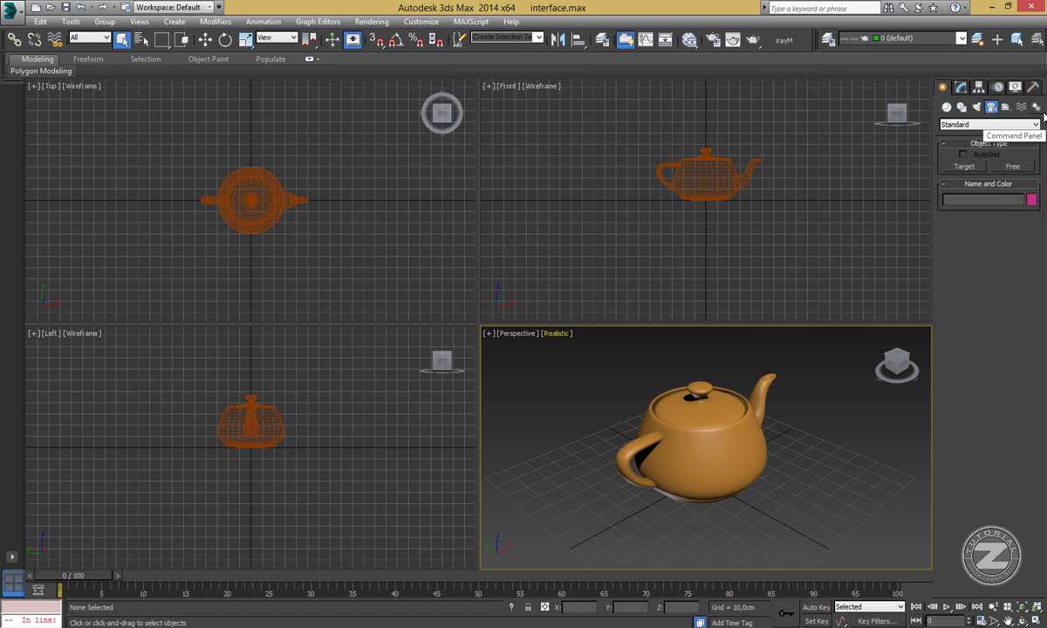
- Inspect the teapot's modification parameters and the modifiers available for it, leaving the teapot deselected
left_click(961, 88)
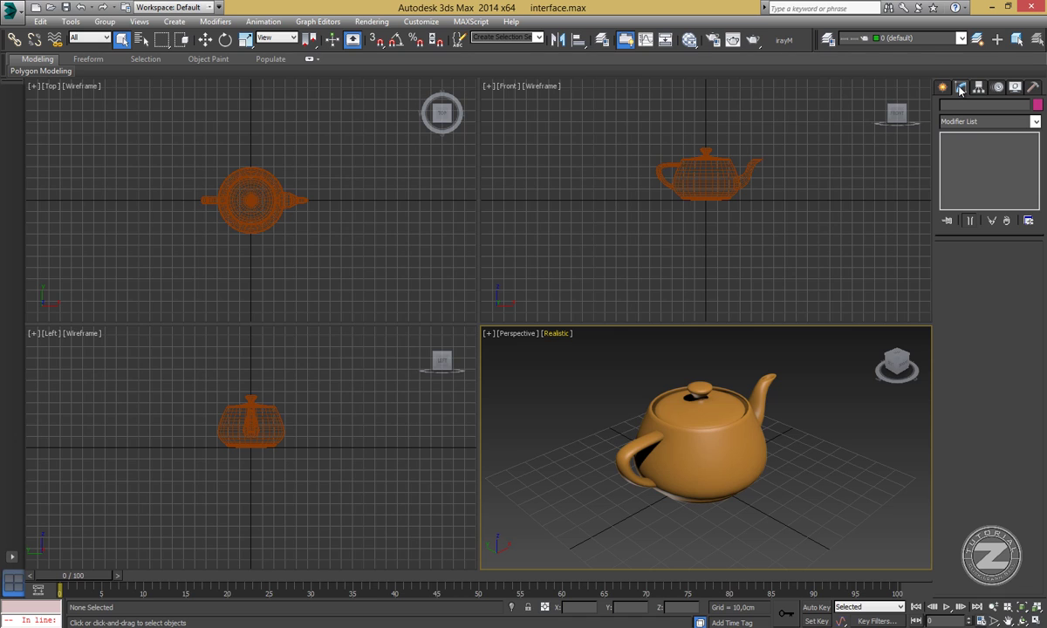
left_click(706, 471)
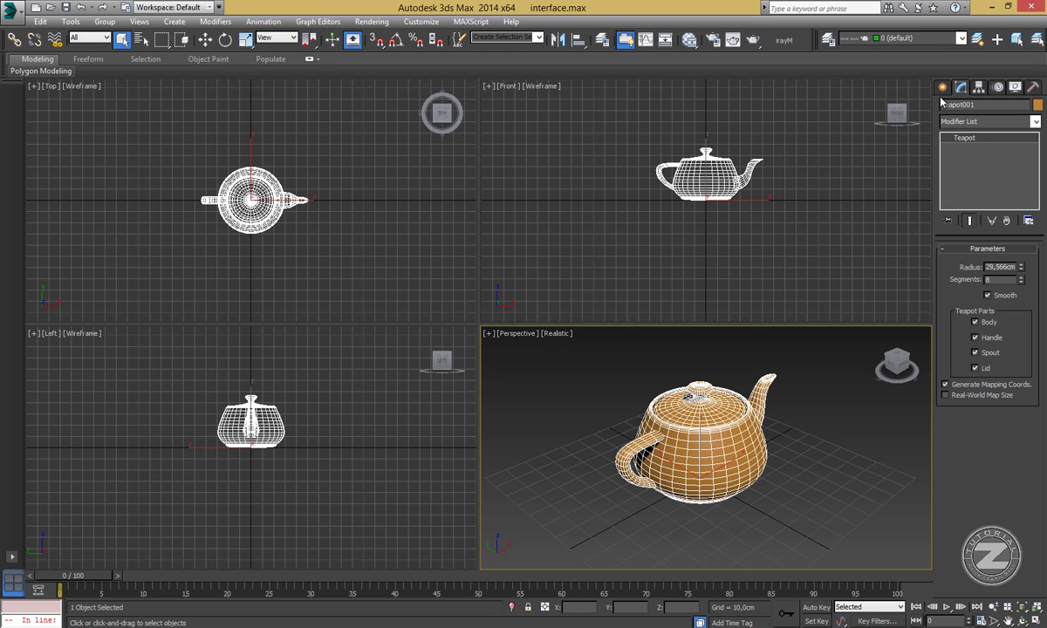
left_click(998, 122)
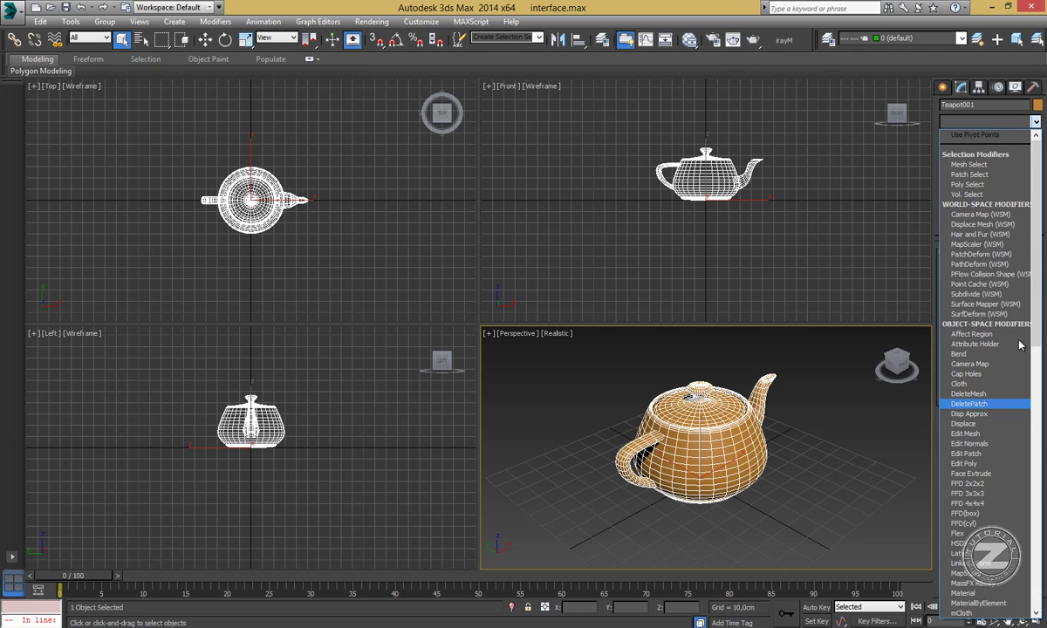
left_click(1037, 121)
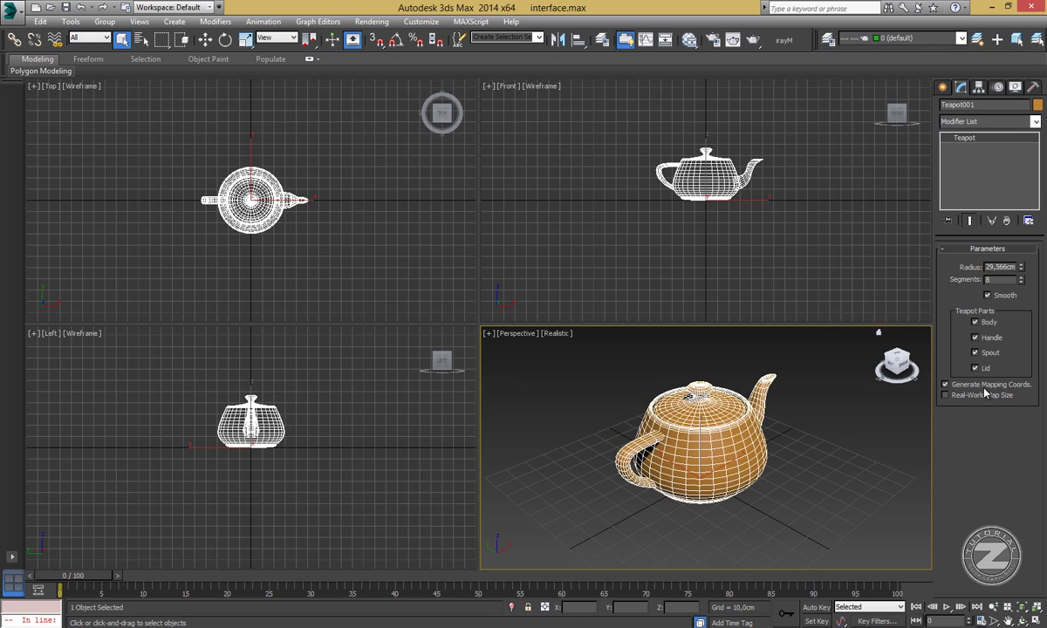
left_click(845, 443)
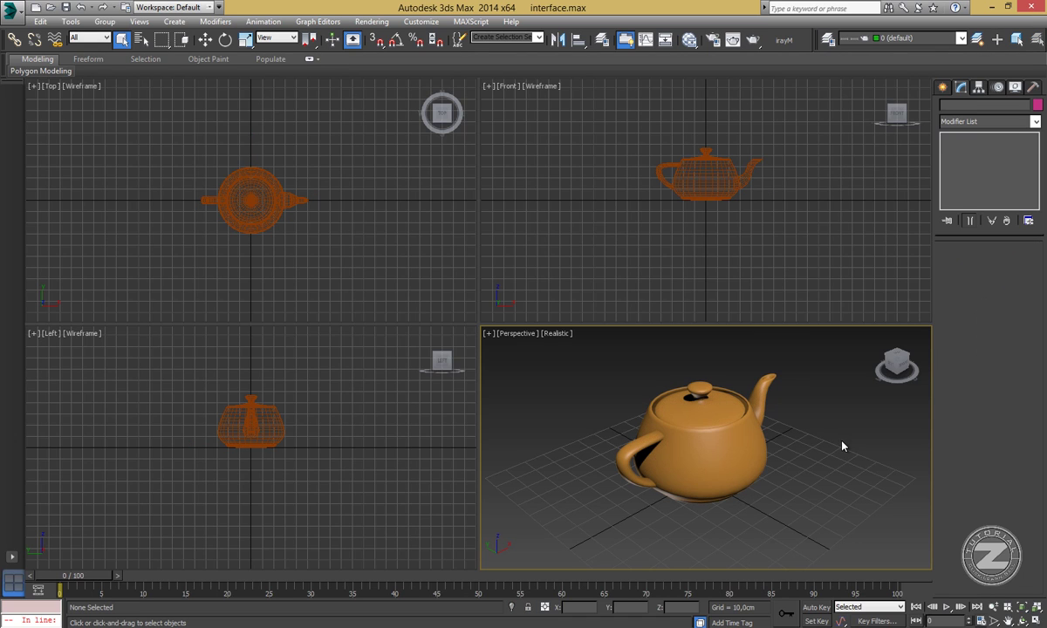
- Review the Hierarchy, Motion, Display and Utilities settings and return to the object creation options
left_click(979, 87)
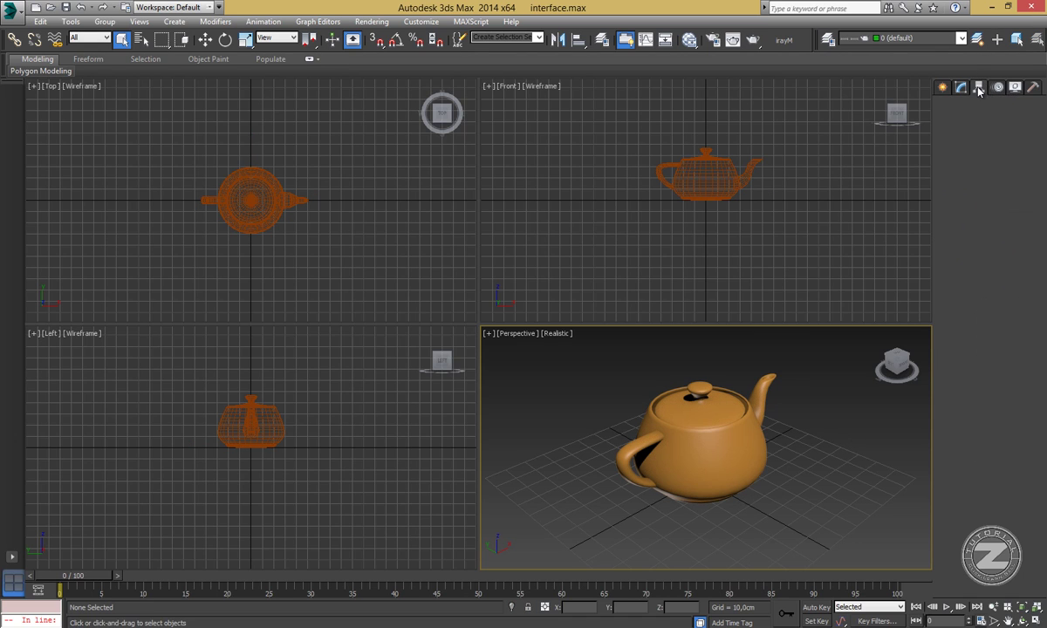
left_click(998, 89)
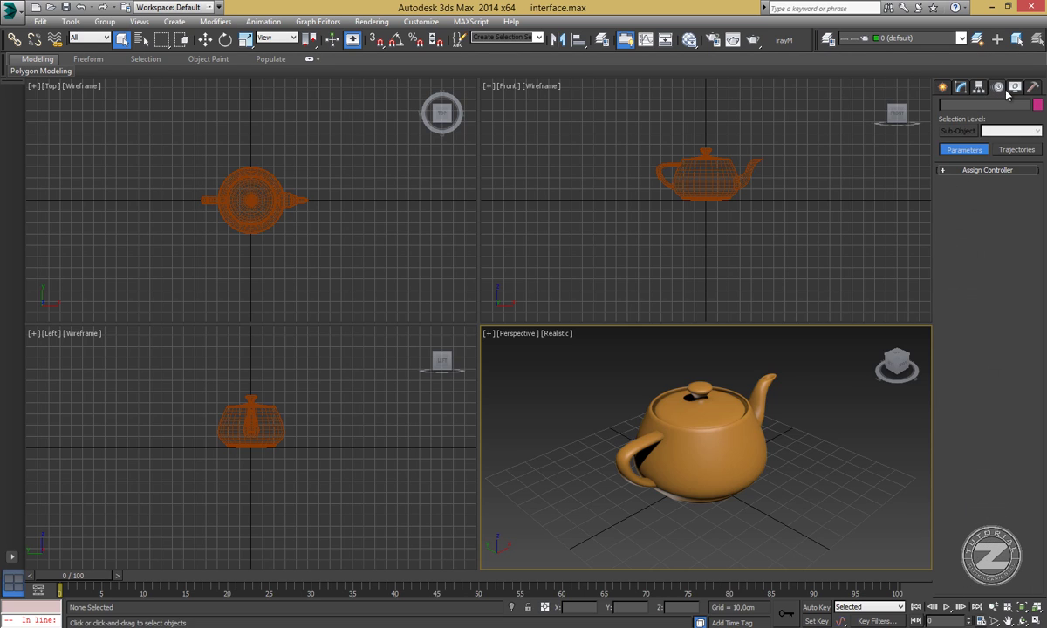
left_click(1015, 88)
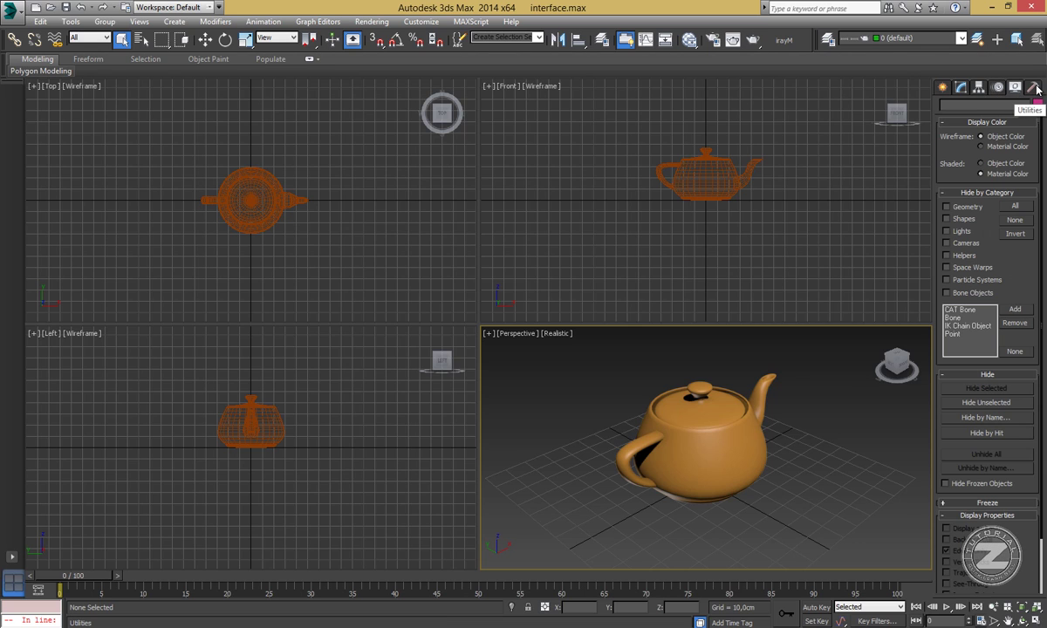
left_click(1036, 88)
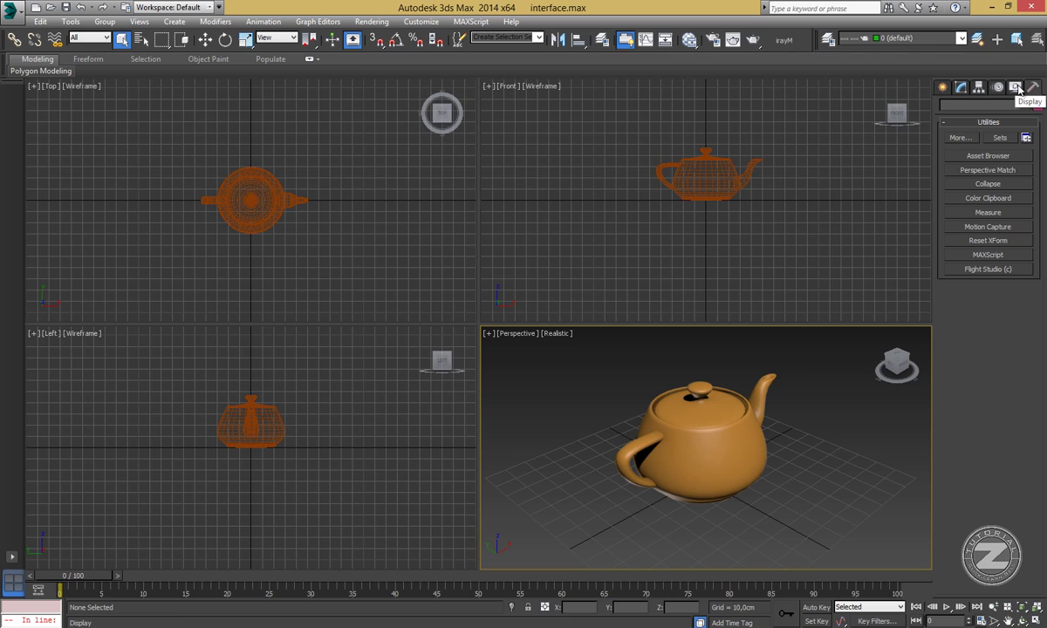
left_click(946, 88)
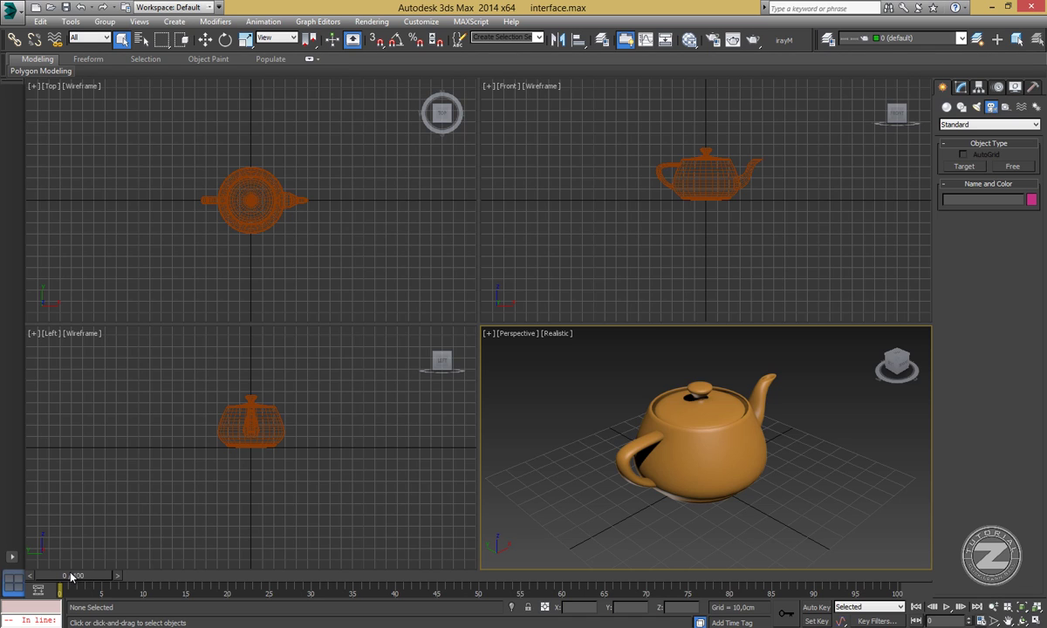
- Select the teapot in the Perspective viewport and activate the Front, Top and Left viewports in turn, keeping the selection
left_click_drag(72, 577, 12, 571)
left_click(694, 418)
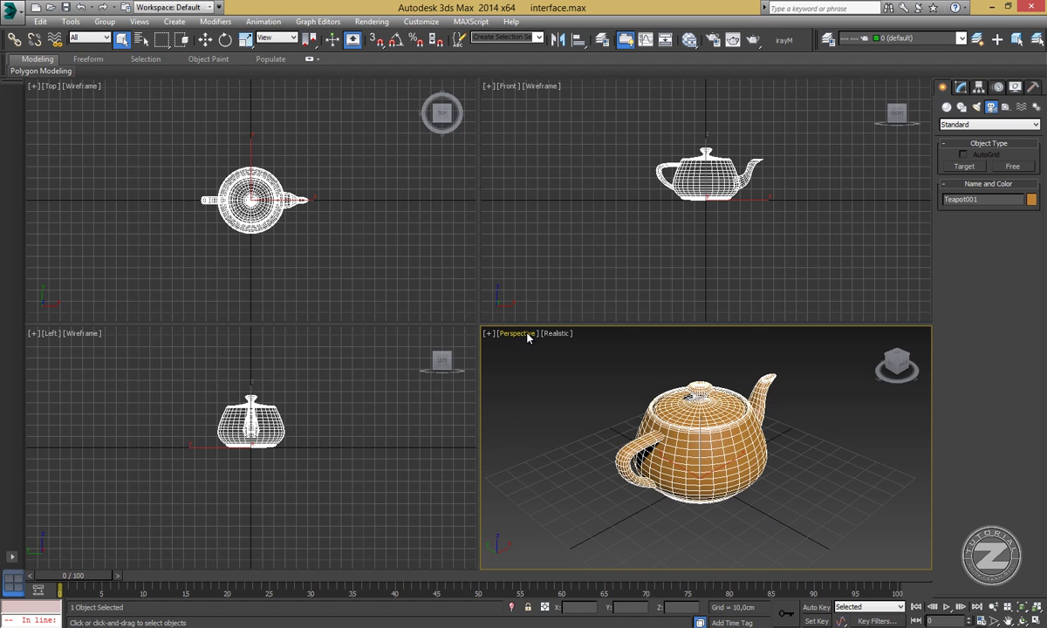
right_click(515, 102)
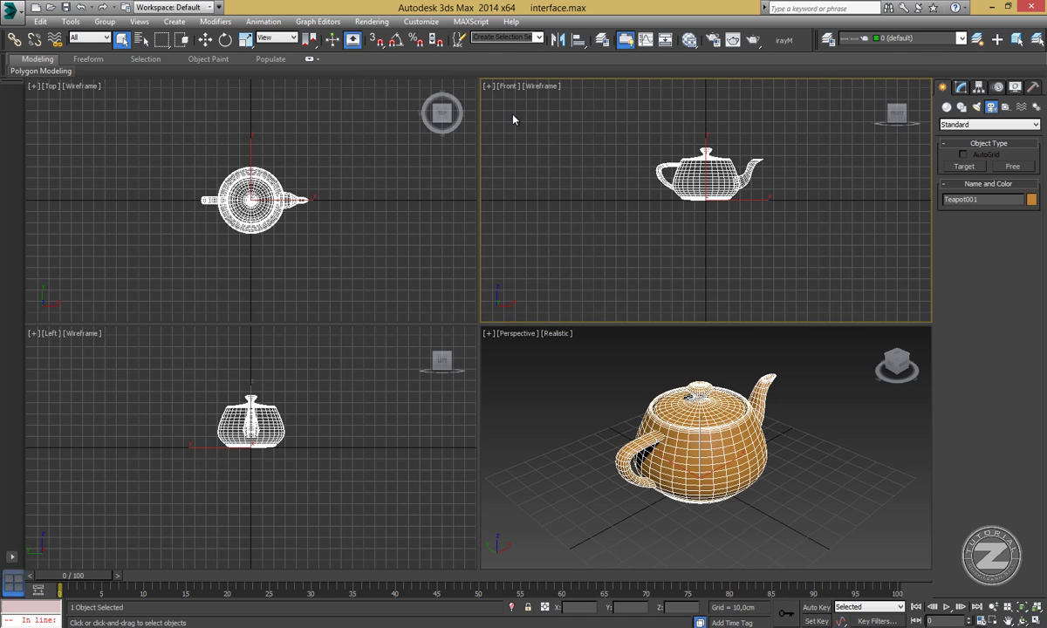
right_click(47, 94)
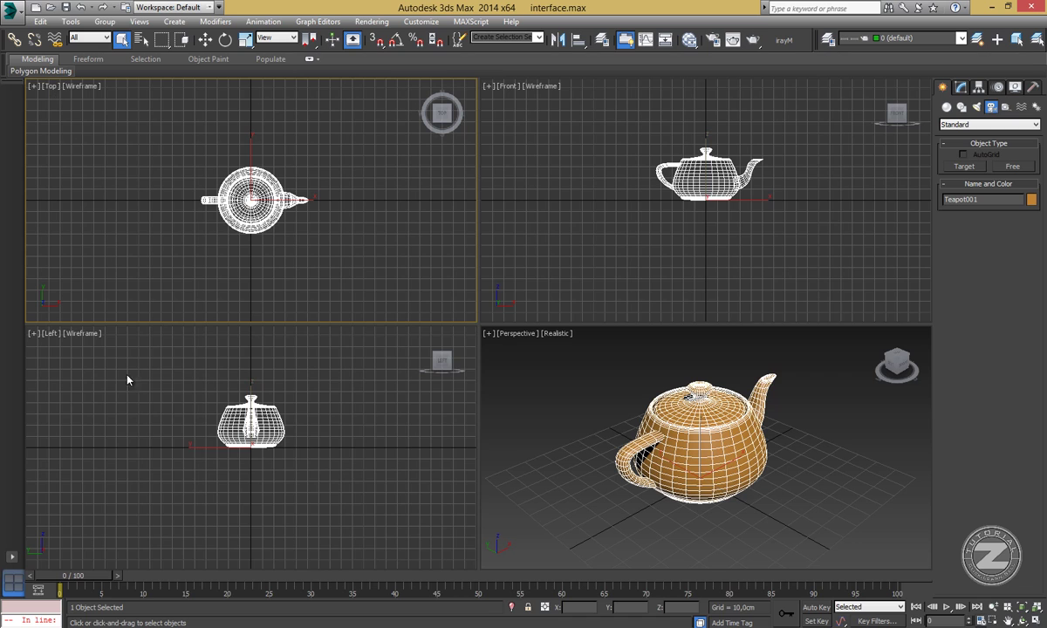
right_click(85, 399)
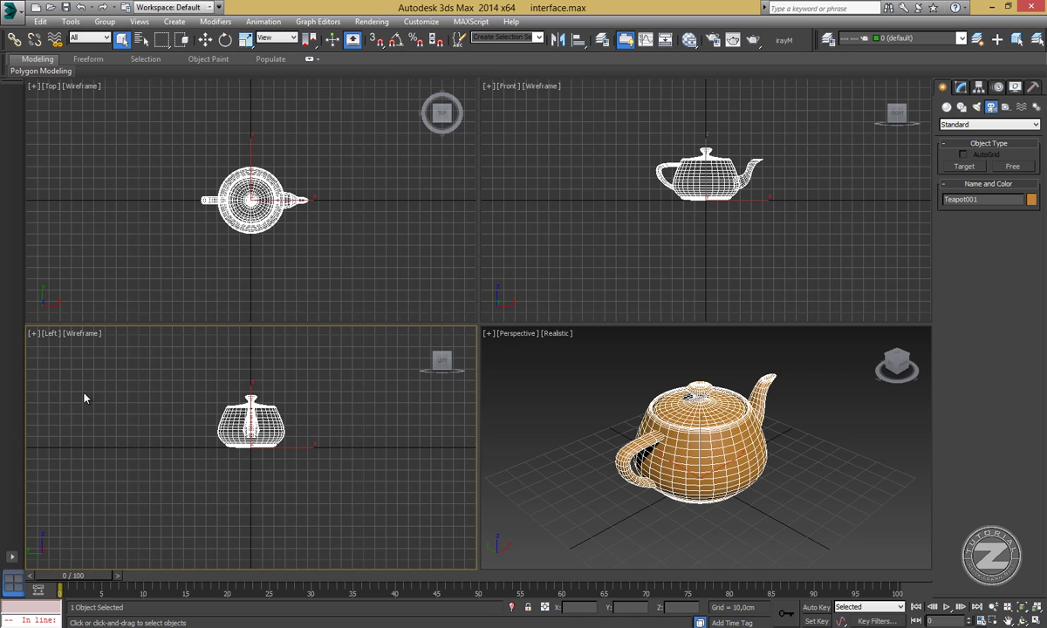
- Try the Back and Right views in the Left viewport and restore its Left view
left_click(50, 334)
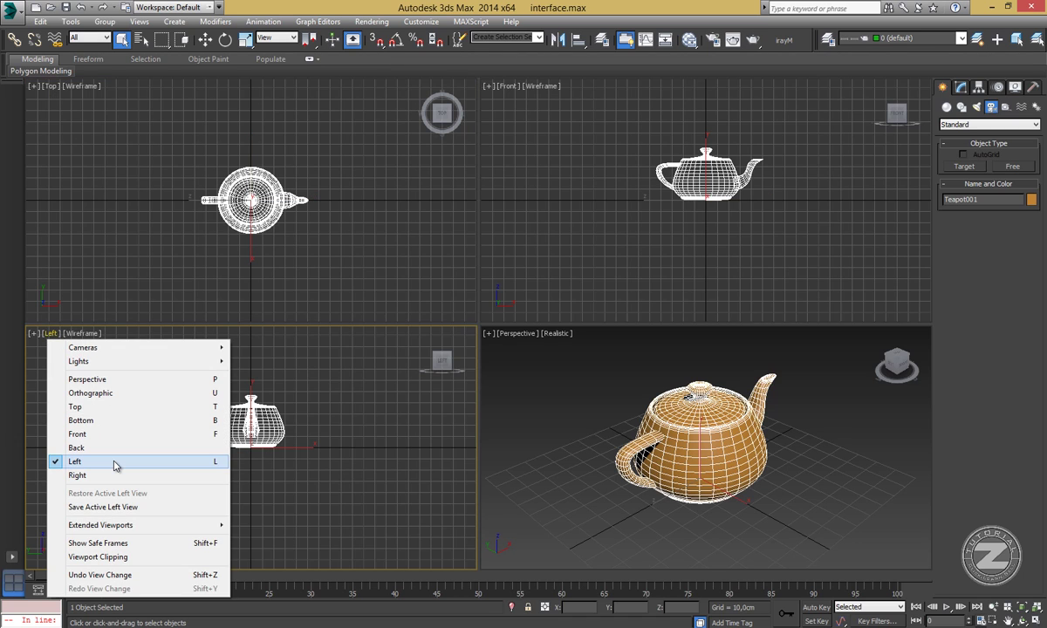
left_click(102, 448)
left_click(50, 332)
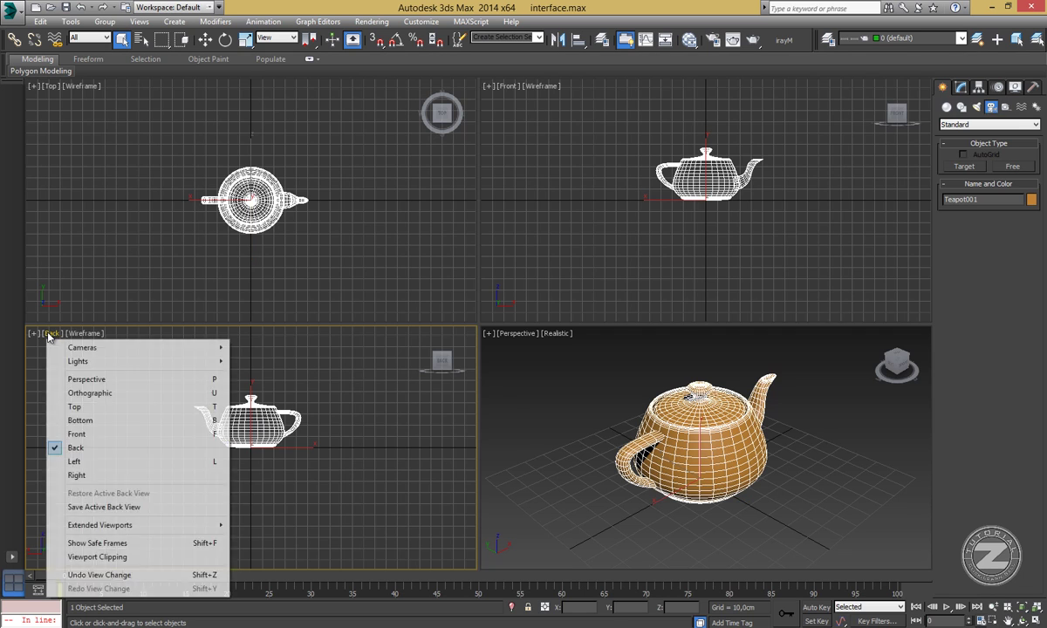
left_click(85, 476)
left_click(50, 333)
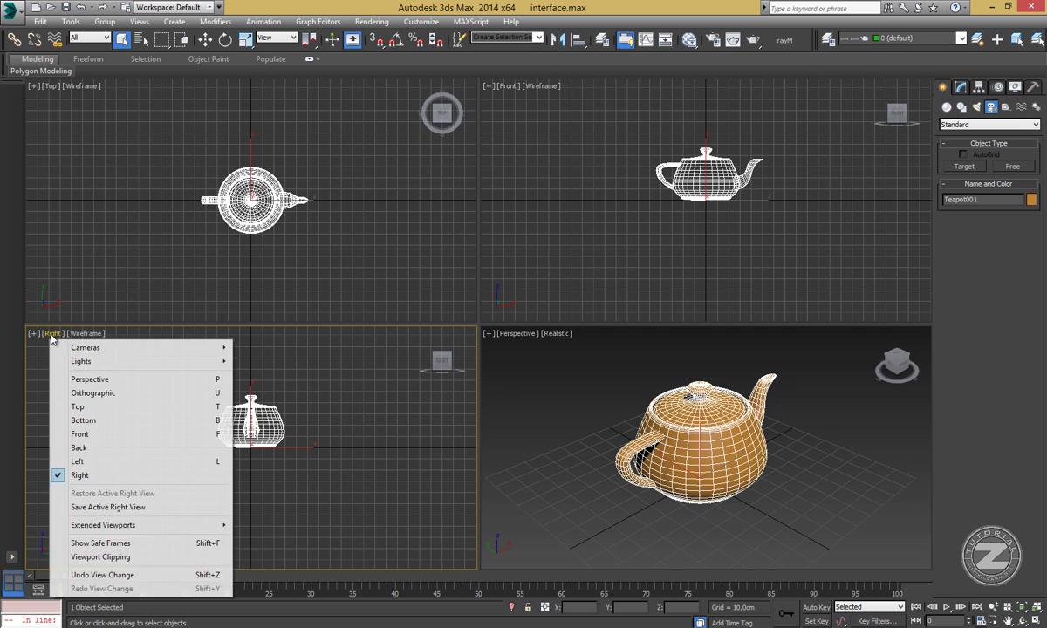
left_click(88, 461)
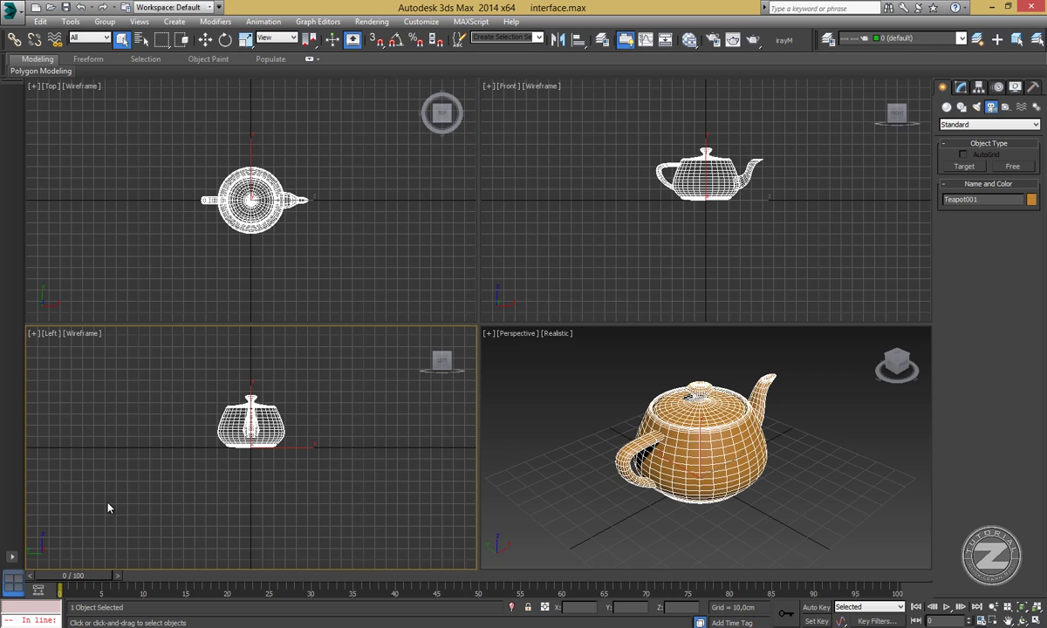
- Make the Perspective viewport active and deselect the teapot
right_click(532, 479)
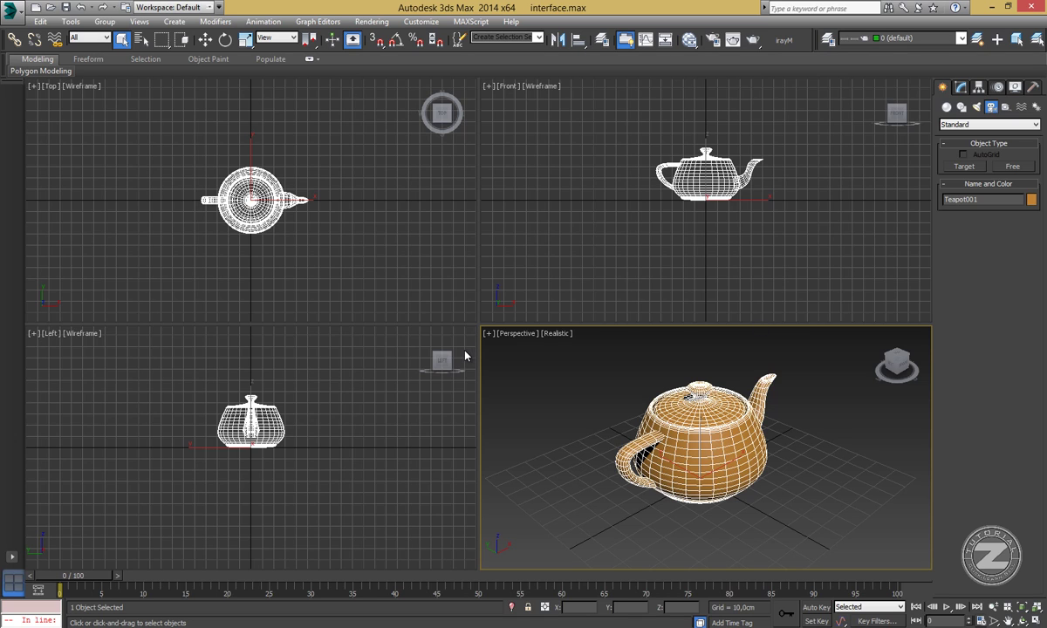
left_click(556, 373)
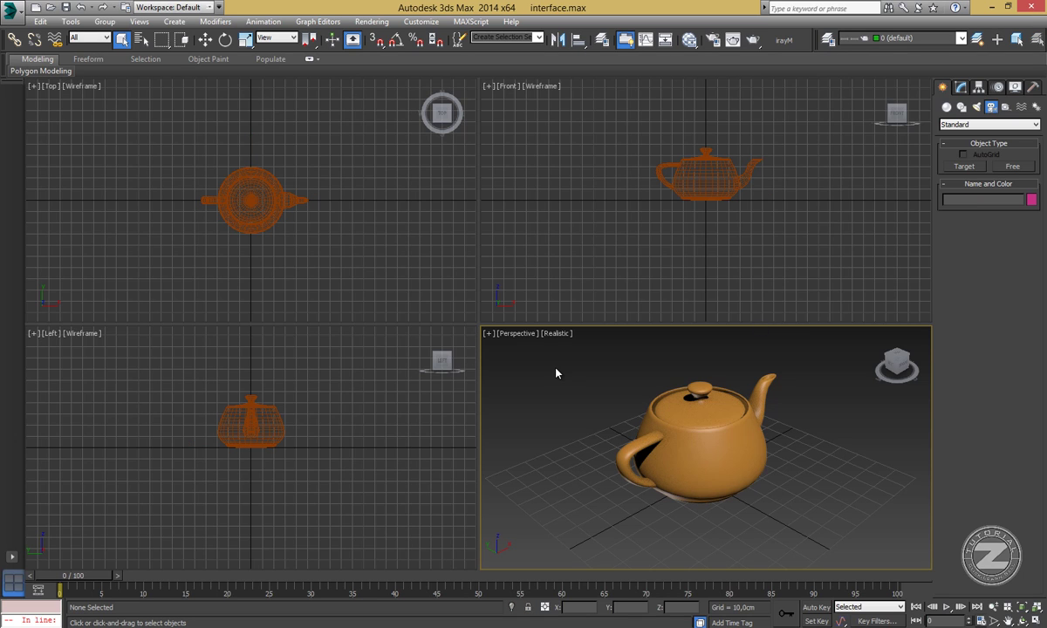